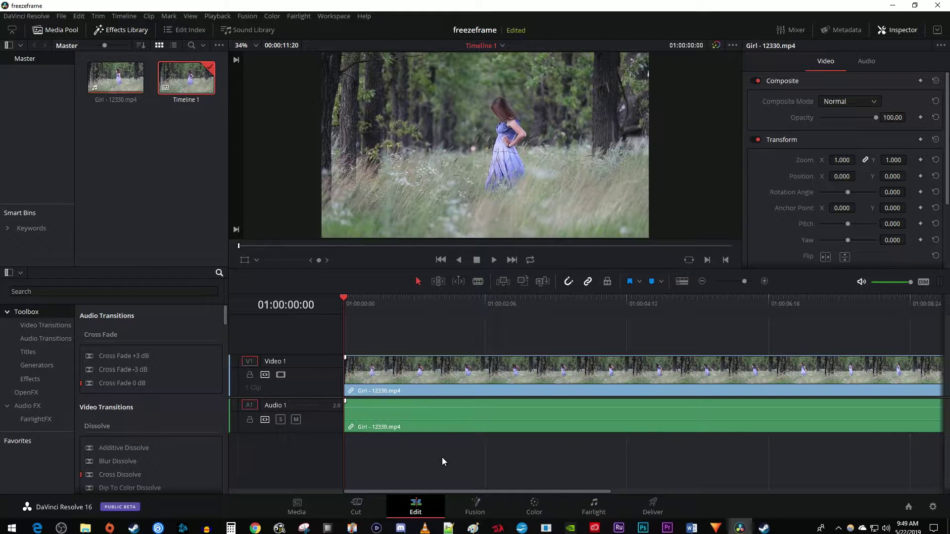
Select the Girl clip's linked video and audio on the Edit timeline
click(455, 379)
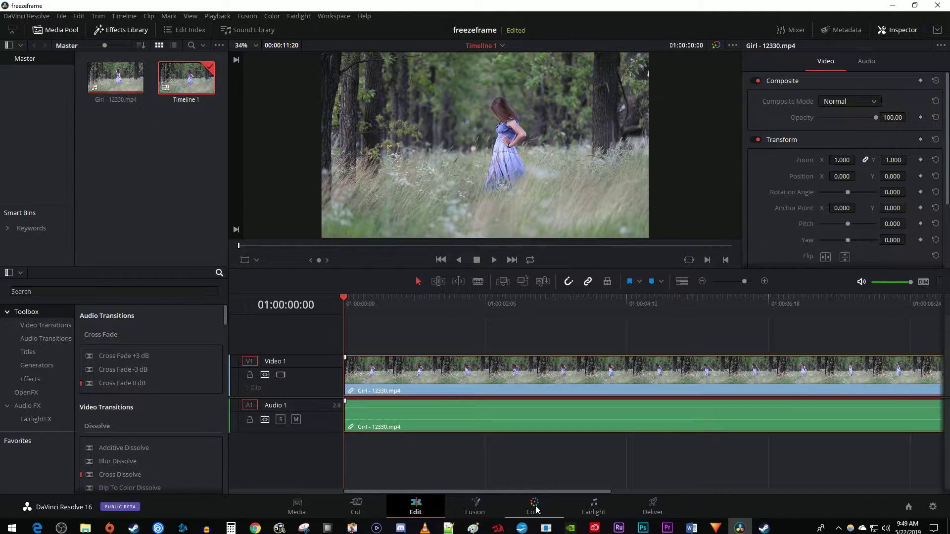
Show the Color page's Color Wheels on page 2, with temperature, tint, shadows and highlights
click(534, 507)
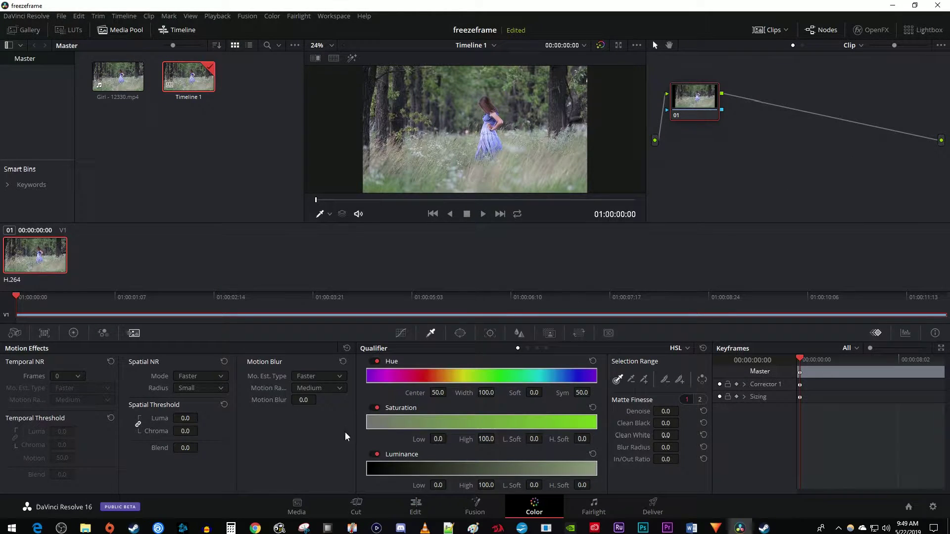
click(73, 334)
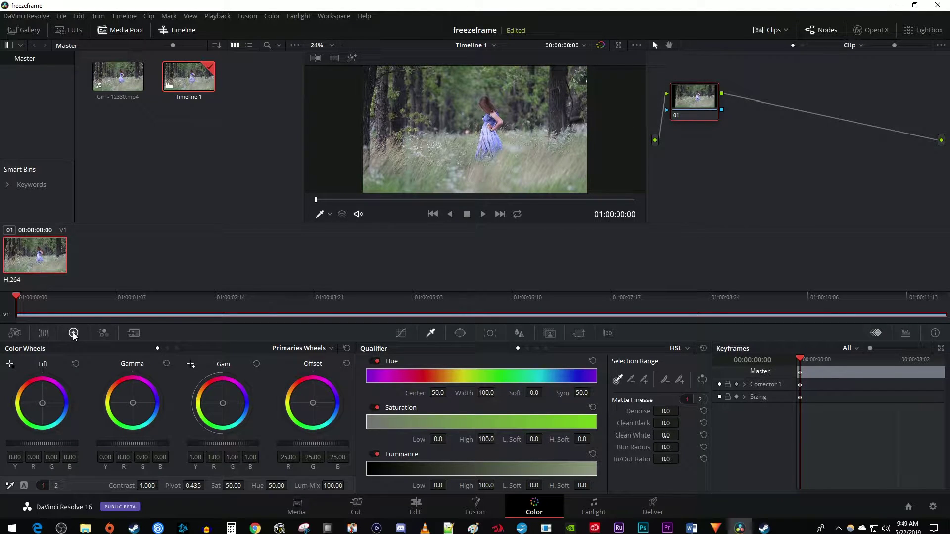
click(58, 486)
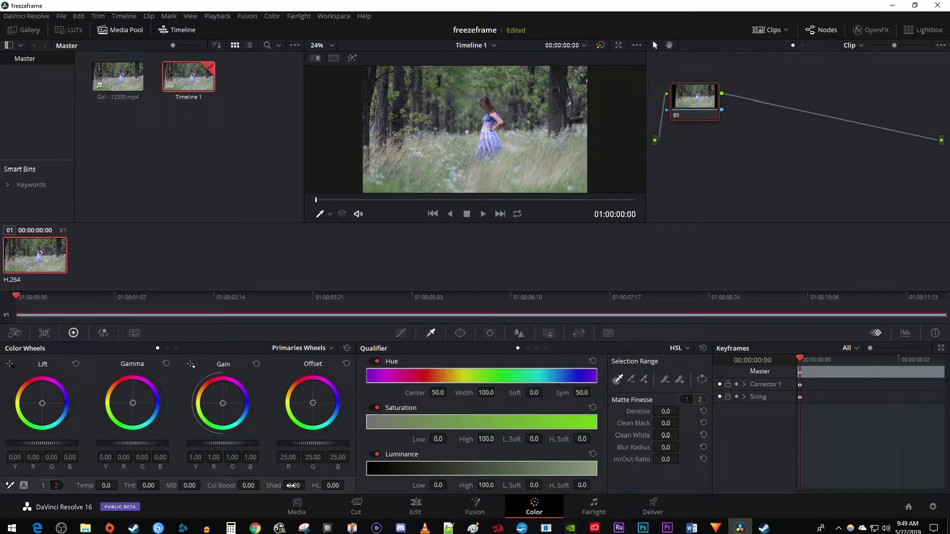
Set Shadows to -92 and Highlights to -8.50, and raise Color Boost
drag(294, 486, 329, 487)
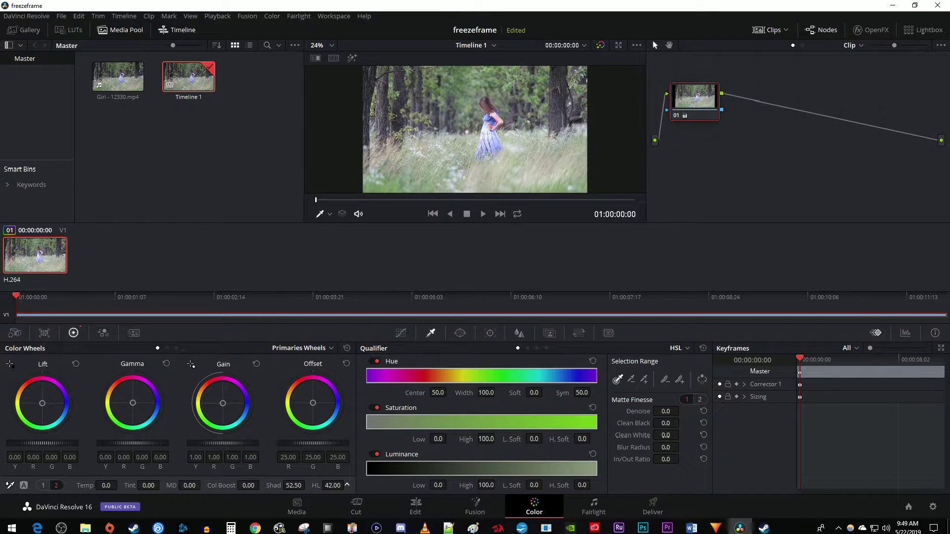
drag(333, 486, 387, 486)
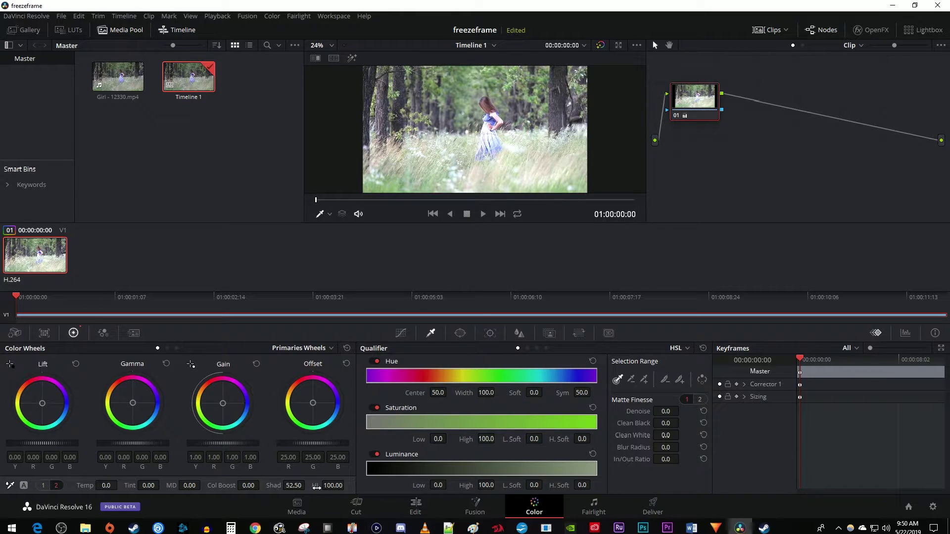
mouse_move(295, 486)
mouse_down()
mouse_move(339, 485)
mouse_move(326, 485)
mouse_up()
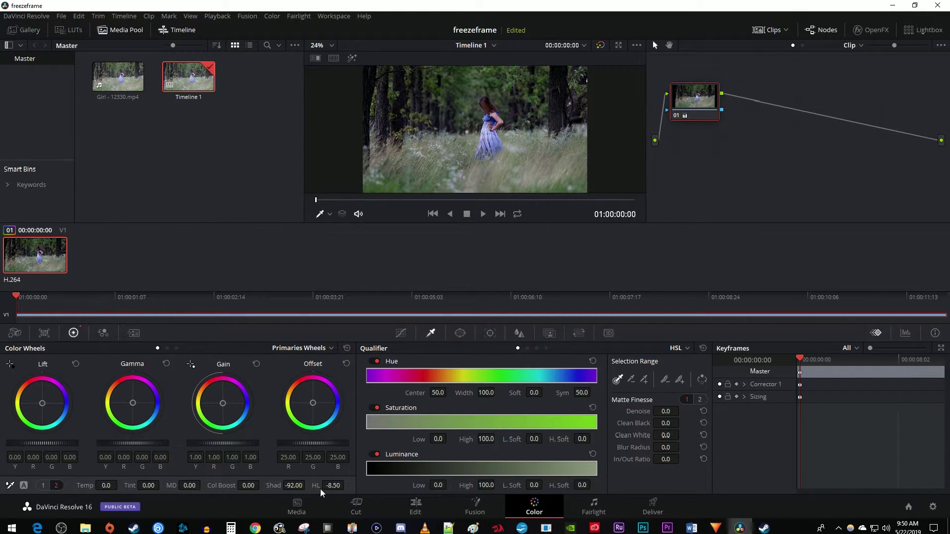
drag(250, 486, 262, 485)
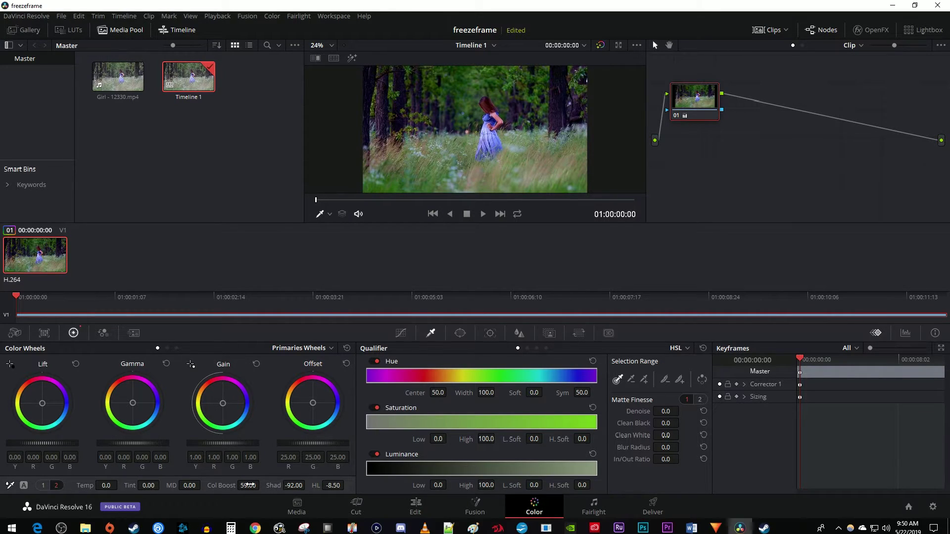